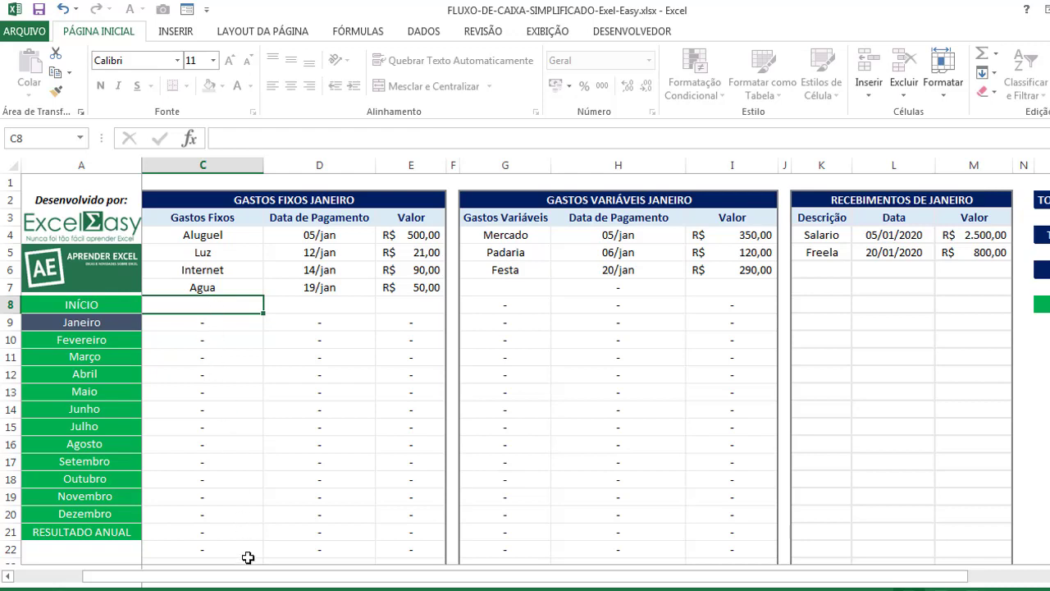
Step: Browse the January and February cash-flow sheets, then open the Resultado Anual summary sheet
drag(256, 577, 204, 577)
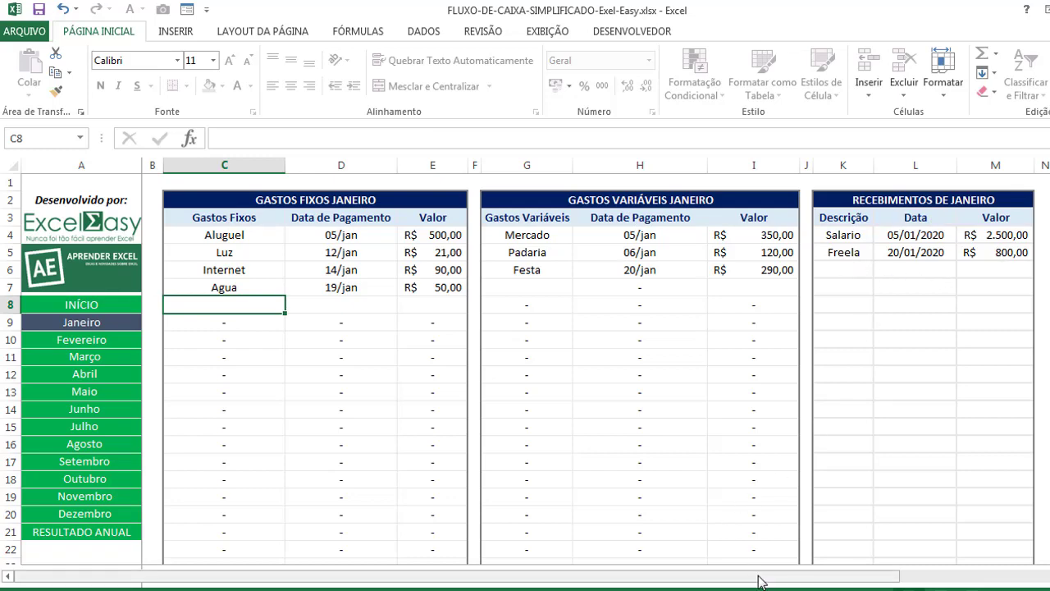
drag(757, 576, 960, 578)
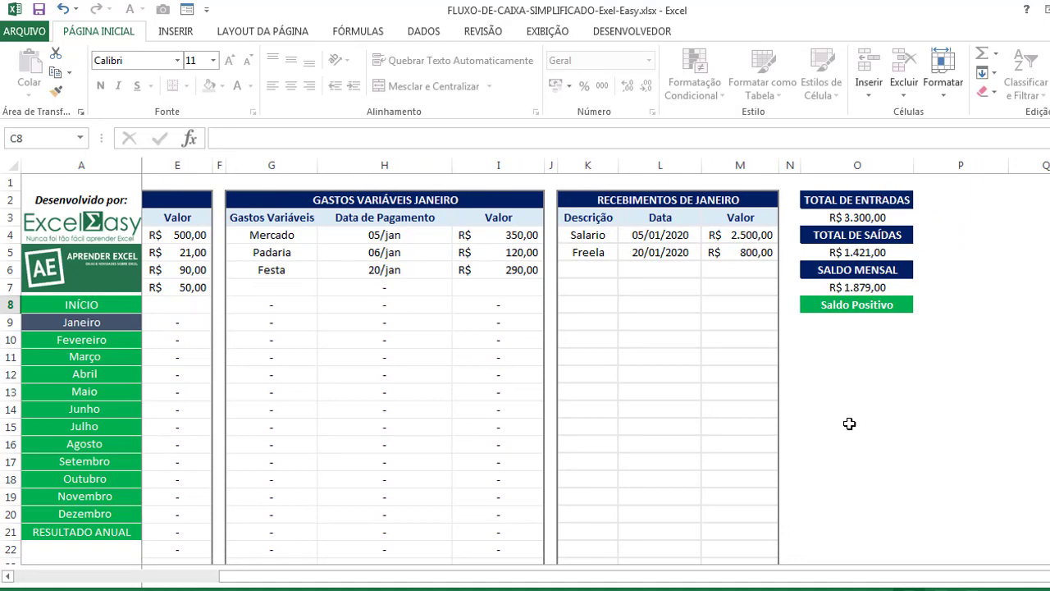
click(69, 343)
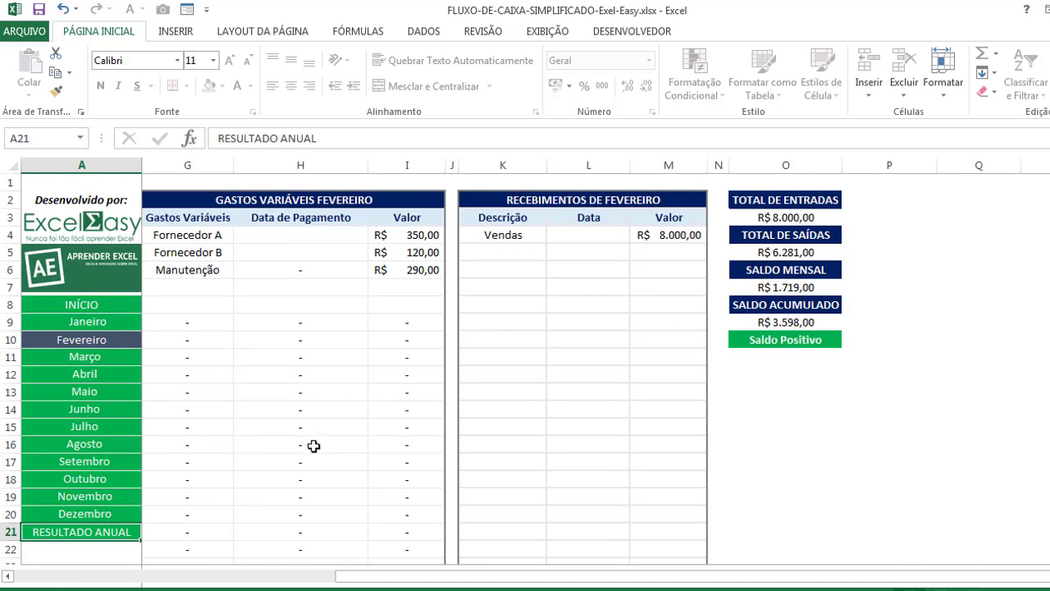
click(116, 535)
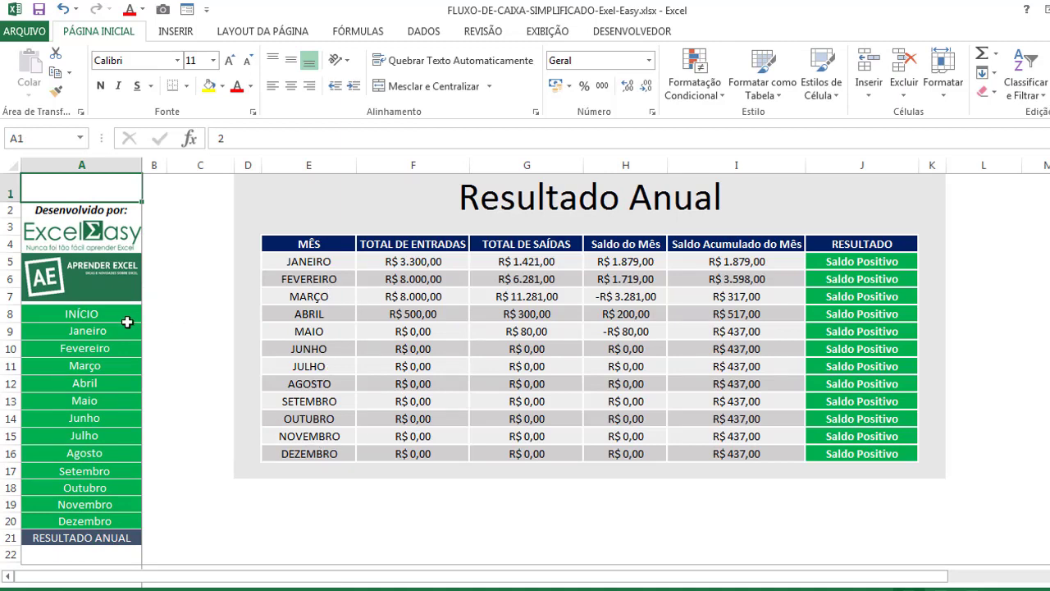
Step: Return to the cash-flow home sheet and switch its chart to MARÇO
click(83, 317)
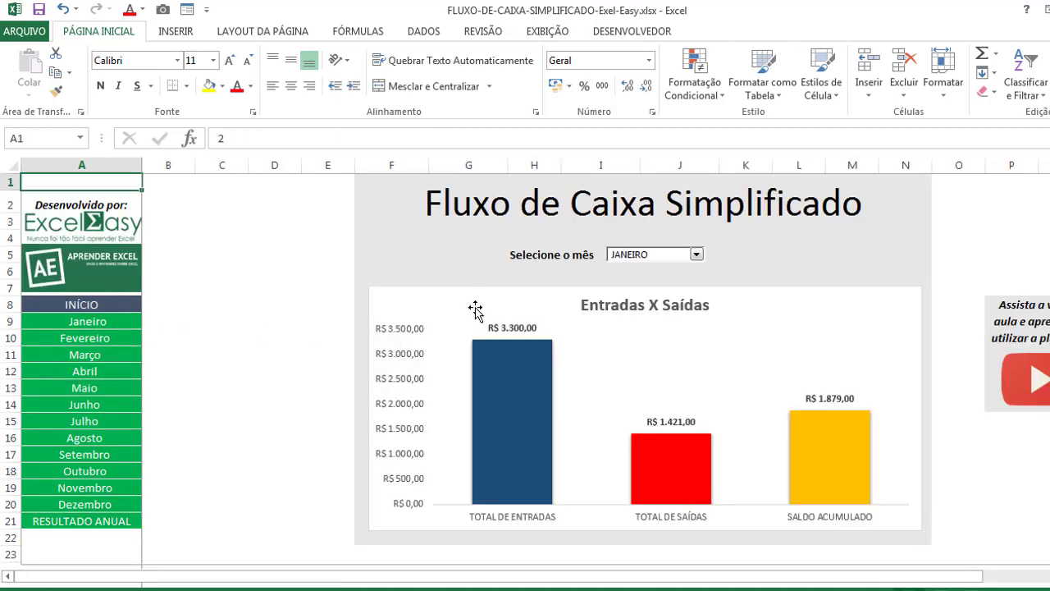
click(695, 254)
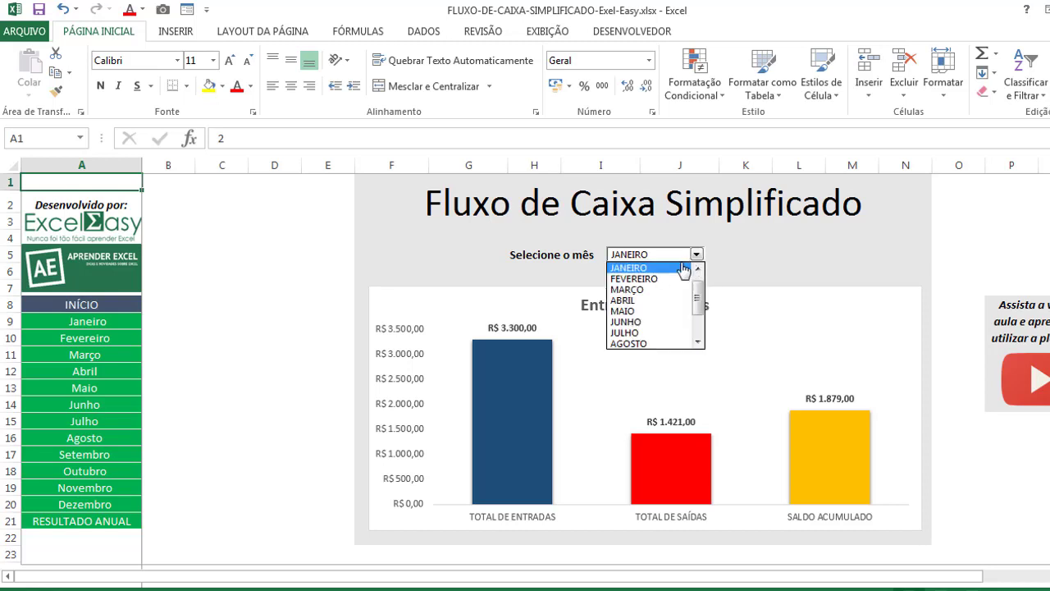
click(664, 292)
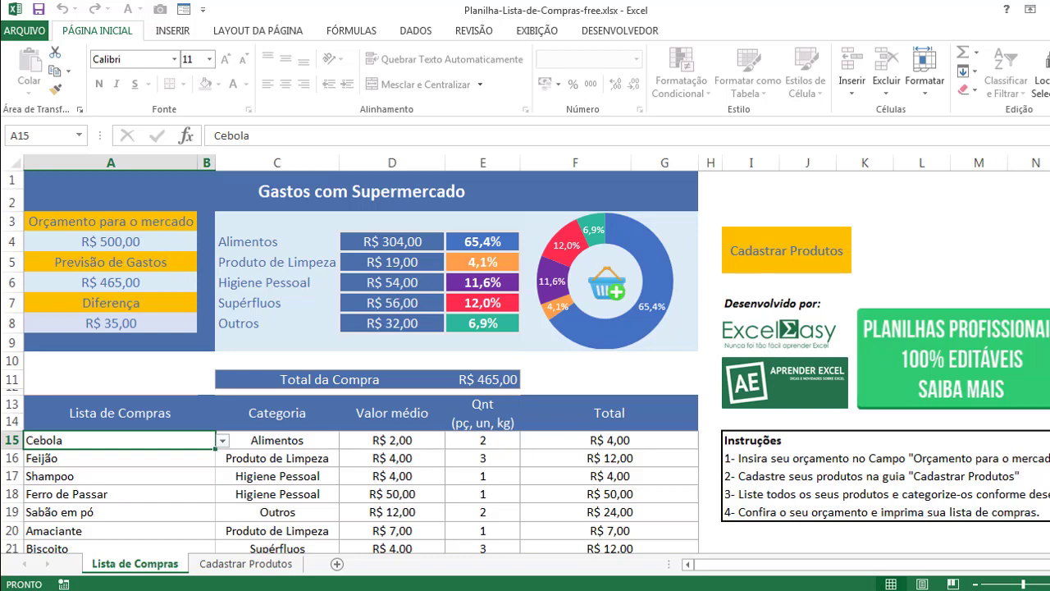
Step: Review the shopping list and select cell A4 holding the R$ 500,00 market budget
scroll(525, 361, down, 4)
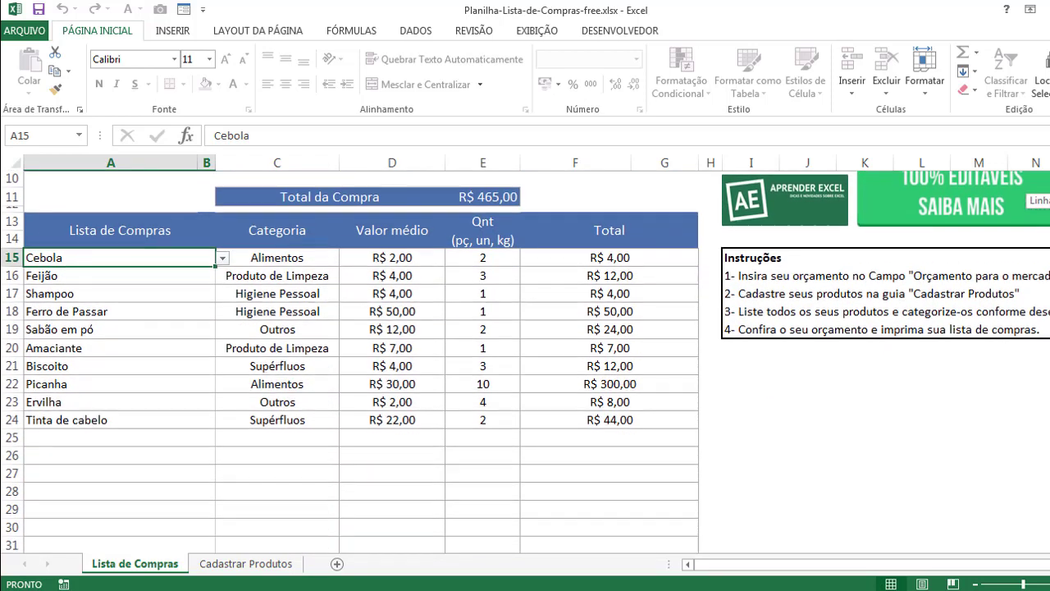
scroll(525, 361, up, 4)
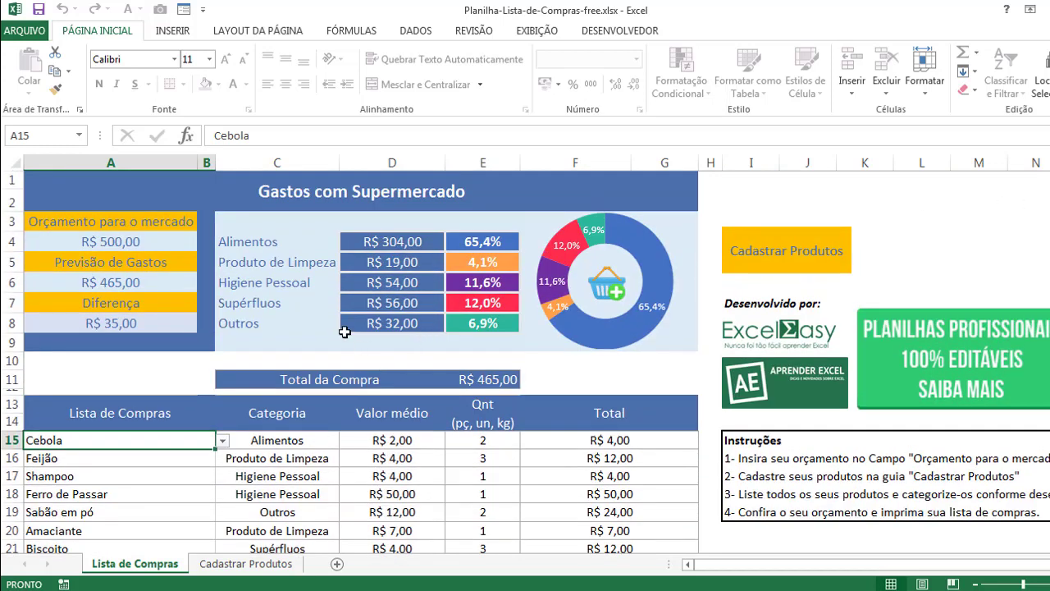
click(152, 240)
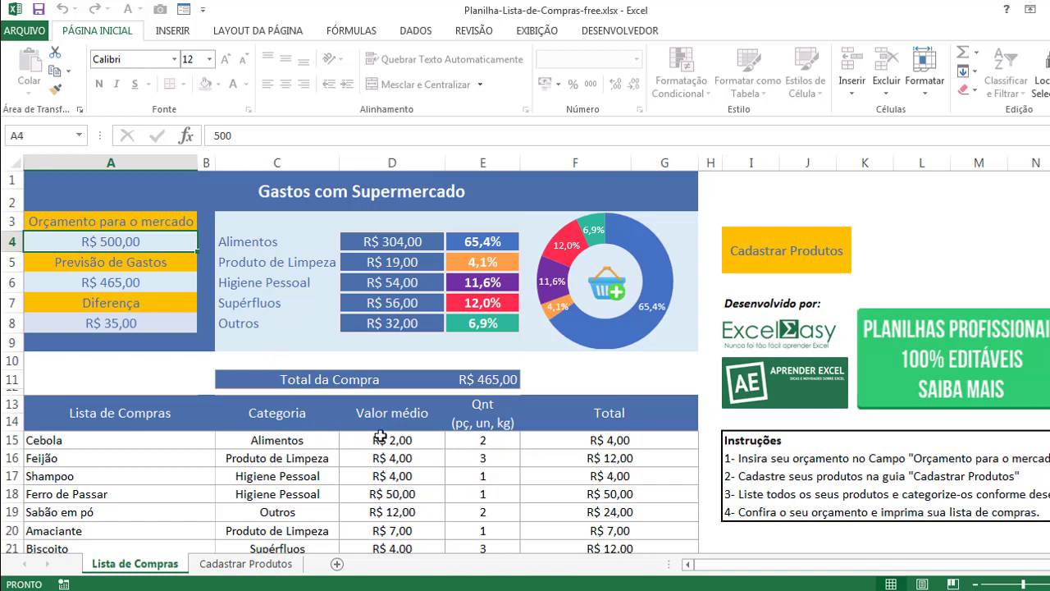
scroll(384, 437, down, 2)
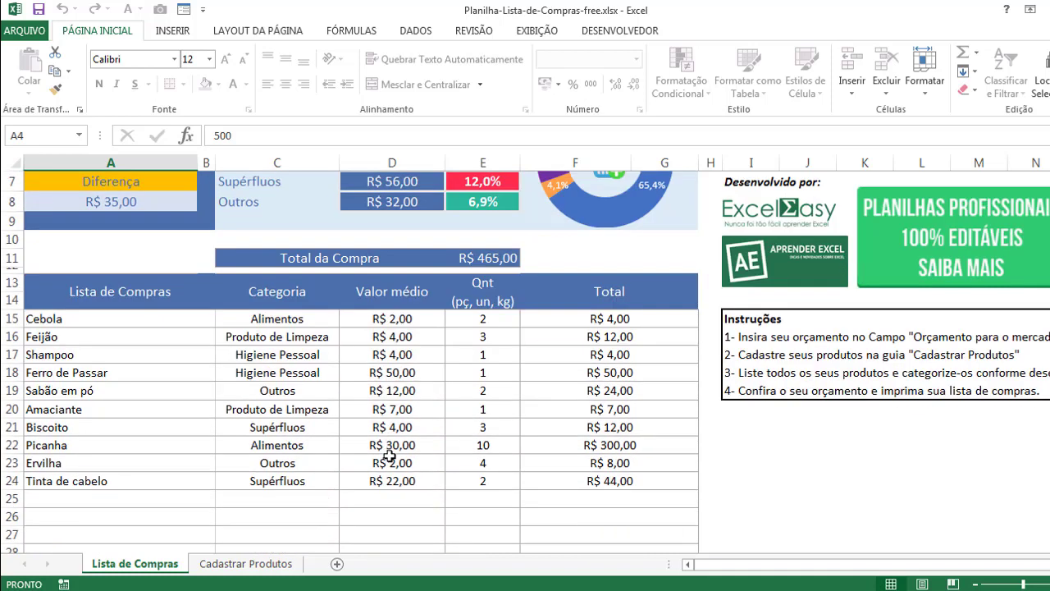
scroll(389, 457, up, 2)
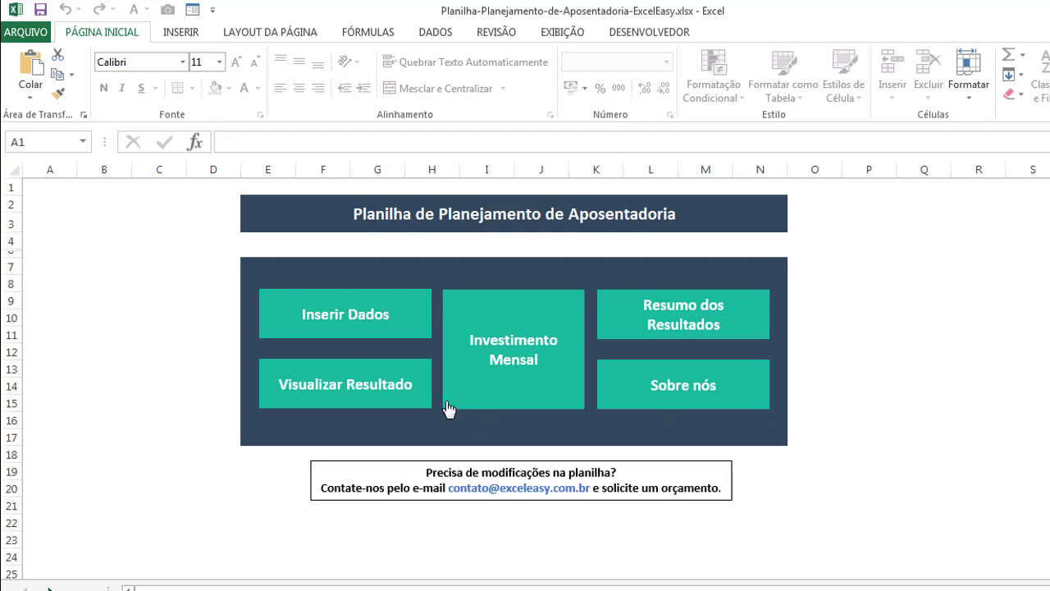
Step: Tour the retirement planner's Inserir Dados, Investimento Mensal and Resumo dos Resultados sheets
click(384, 318)
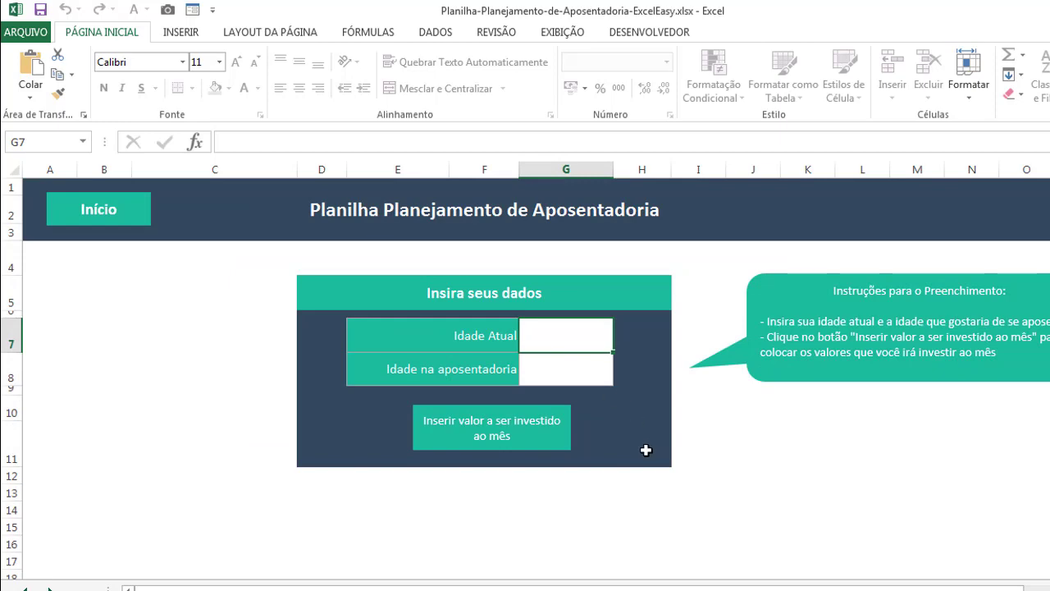
click(105, 220)
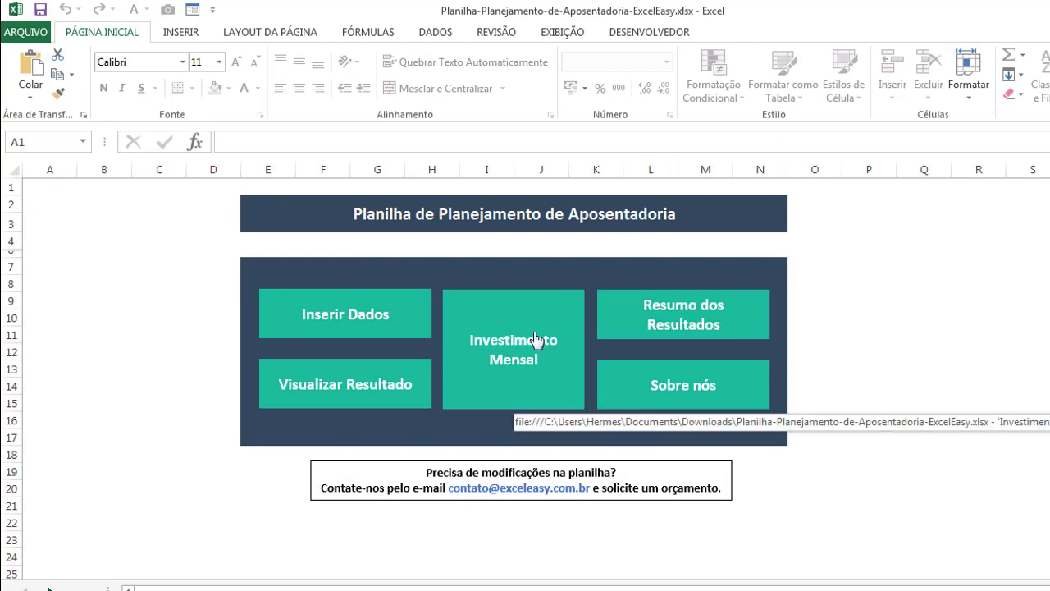
click(589, 333)
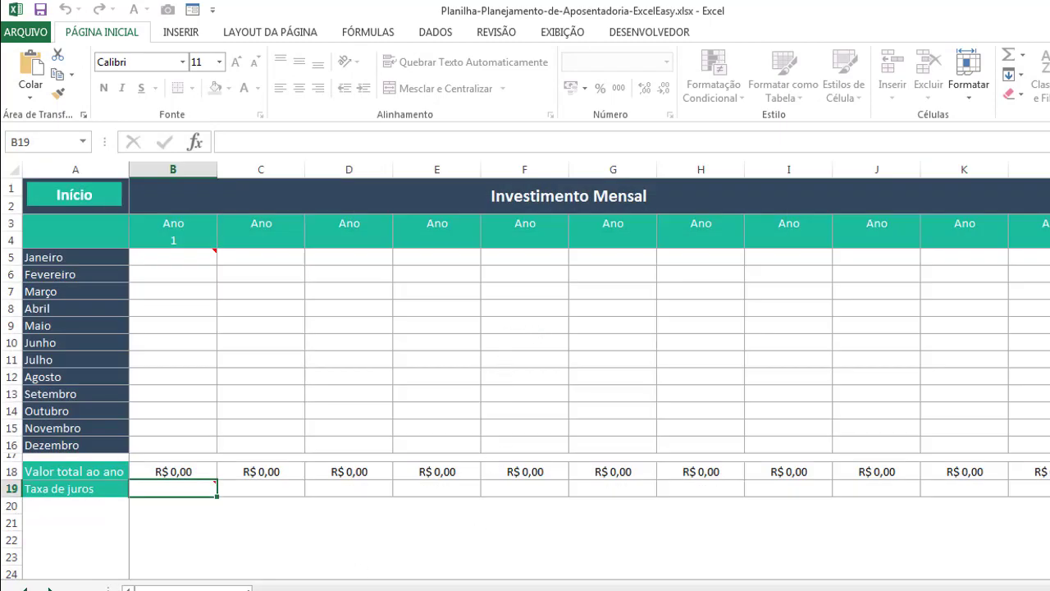
click(63, 201)
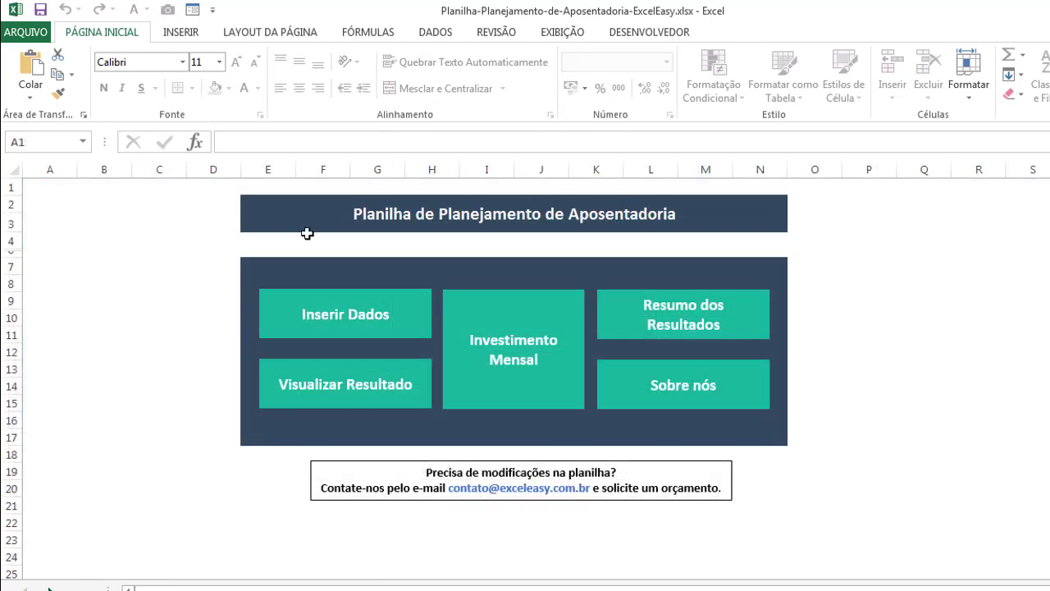
click(641, 333)
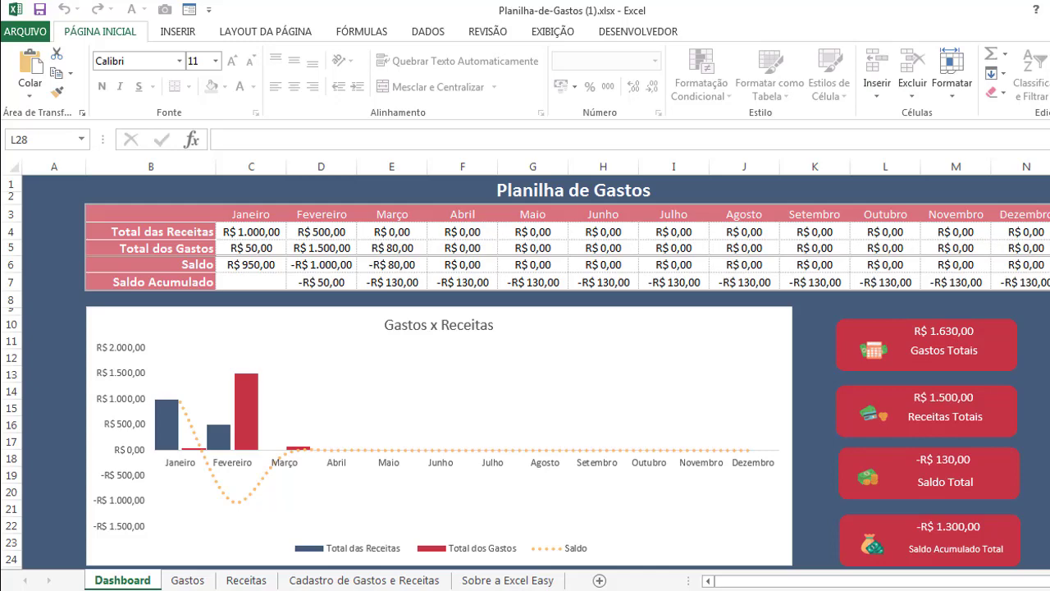
click(188, 581)
click(237, 581)
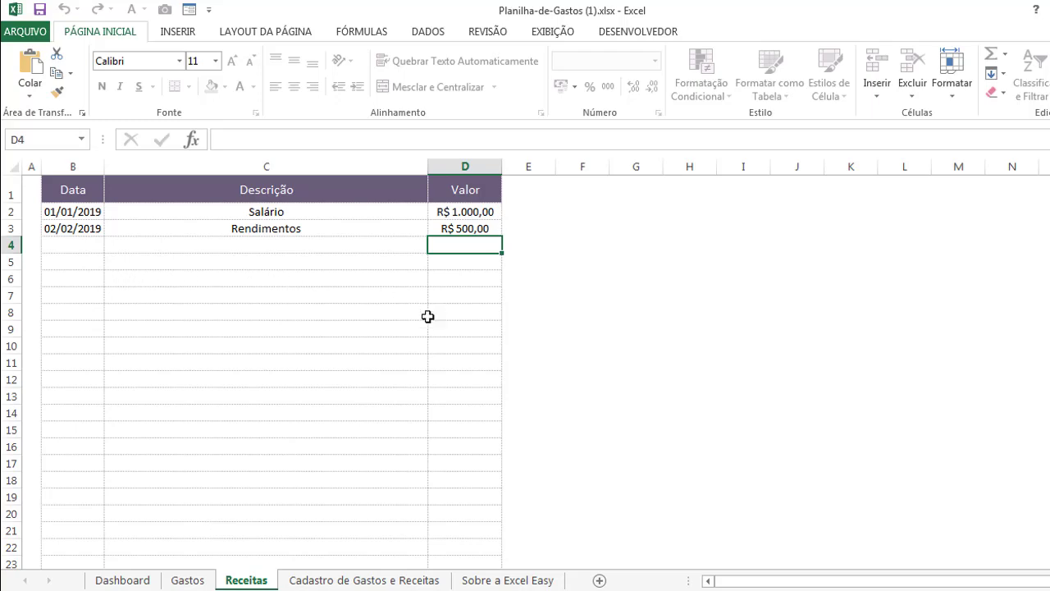
click(140, 580)
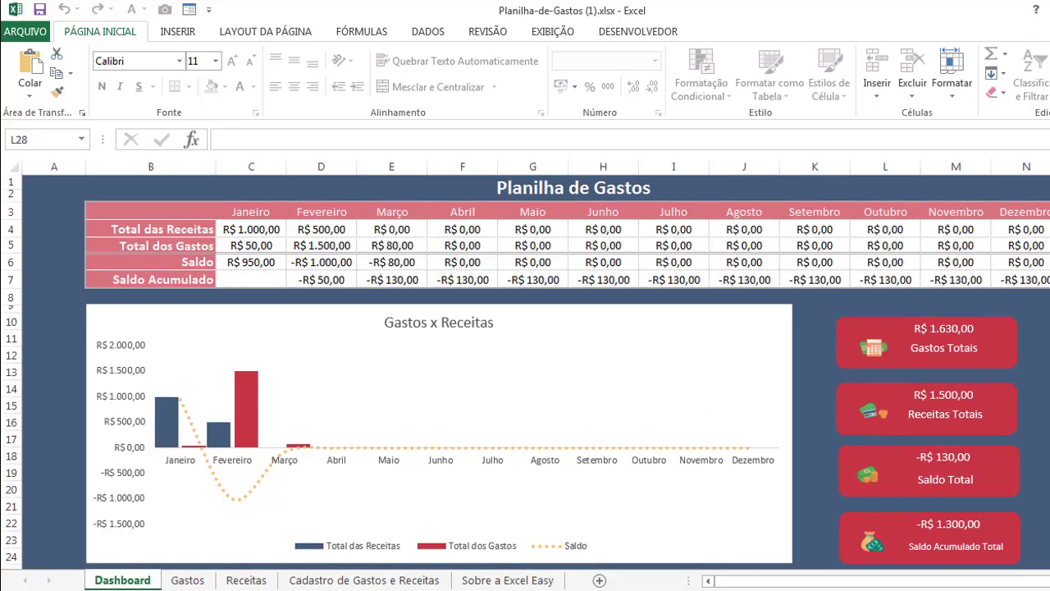
scroll(525, 369, down, 1)
scroll(836, 335, up, 1)
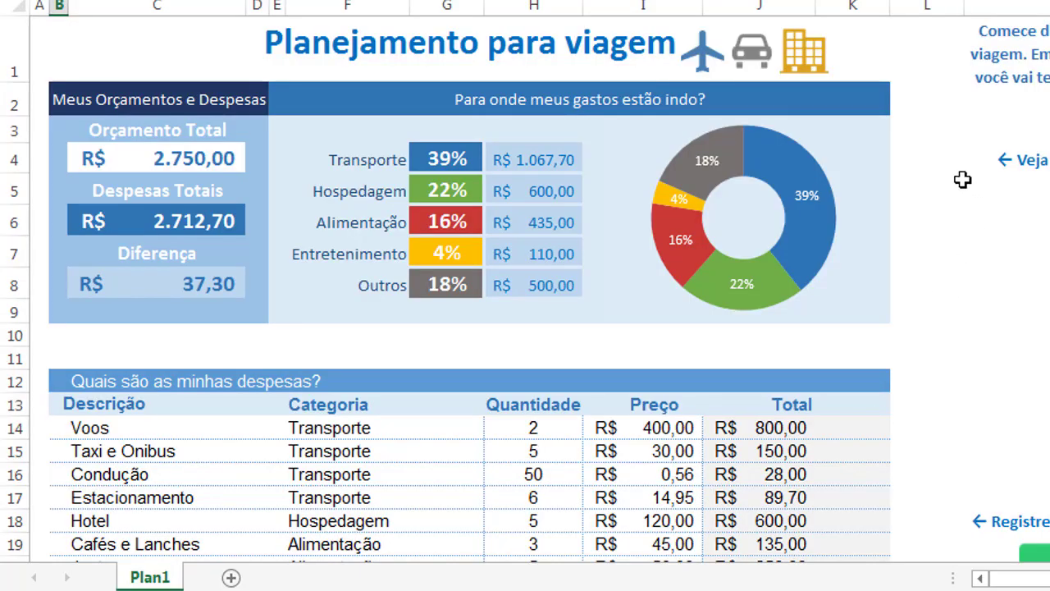
Step: Check the Voos price in I14 and the Orçamento Total amount in C4
click(625, 431)
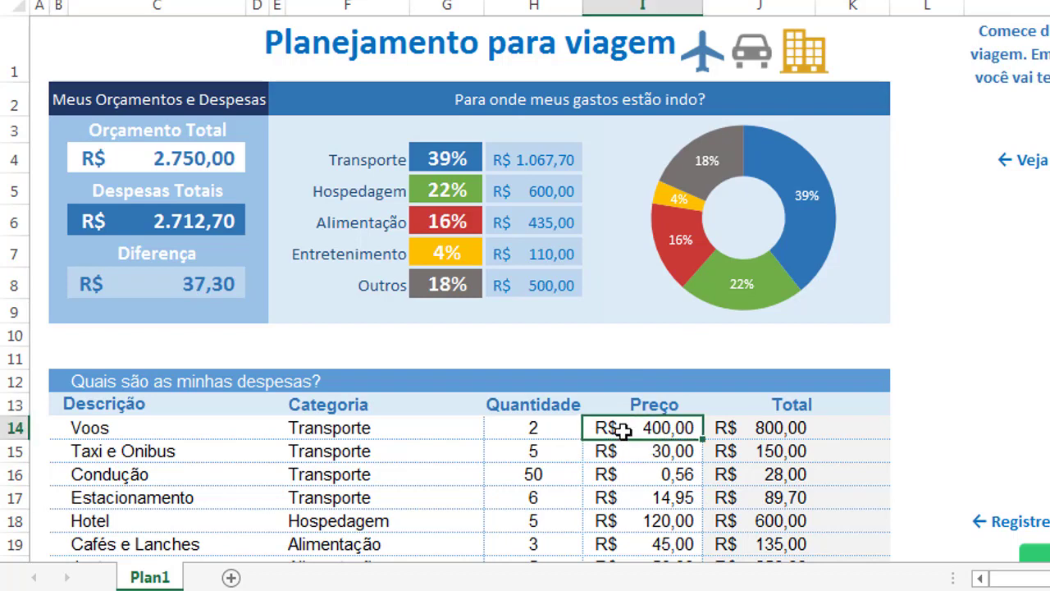
scroll(616, 434, down, 1)
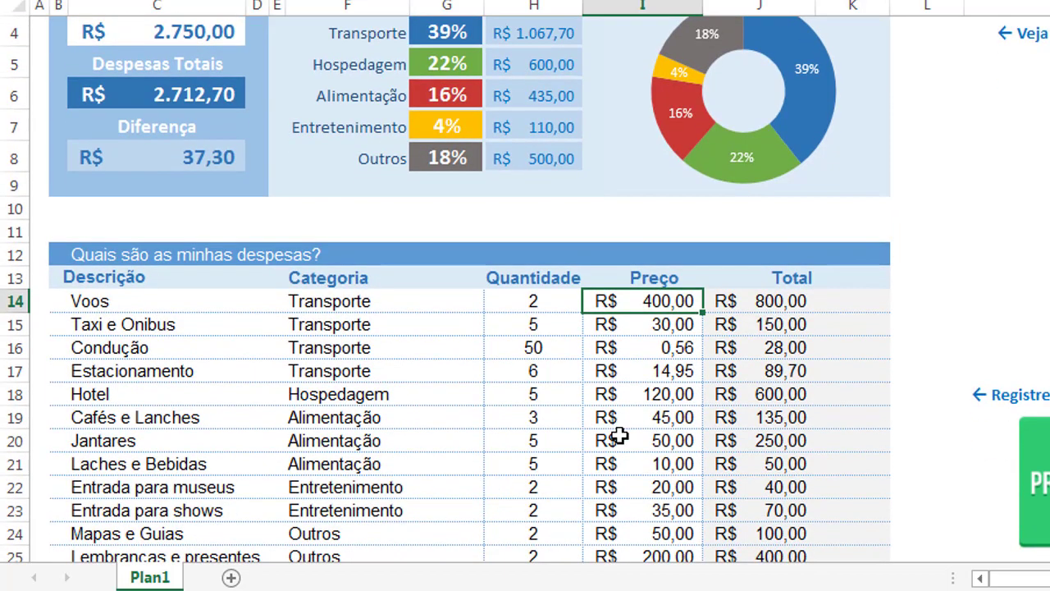
scroll(619, 433, up, 1)
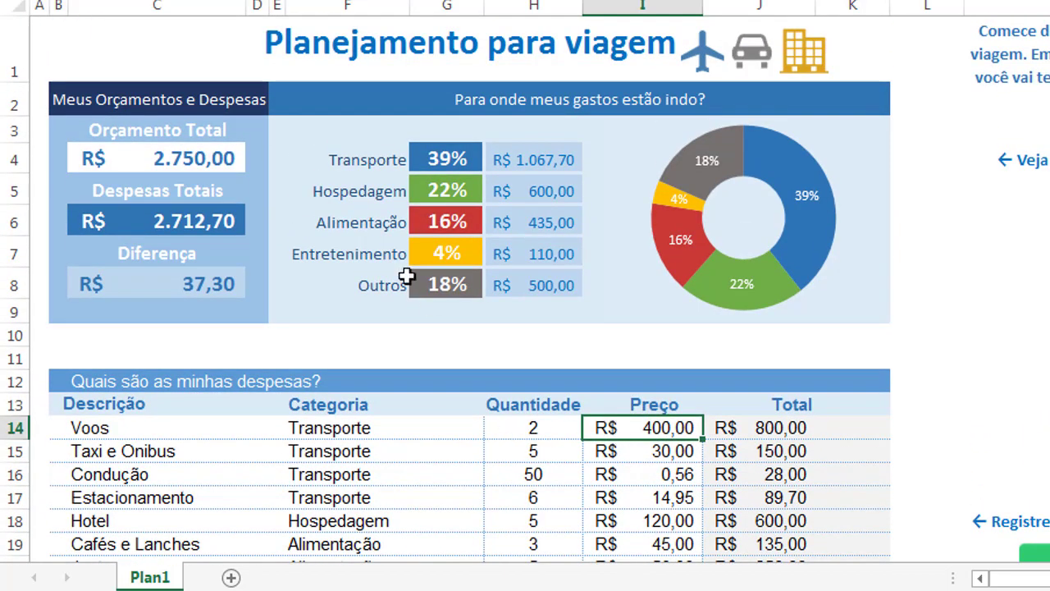
click(210, 167)
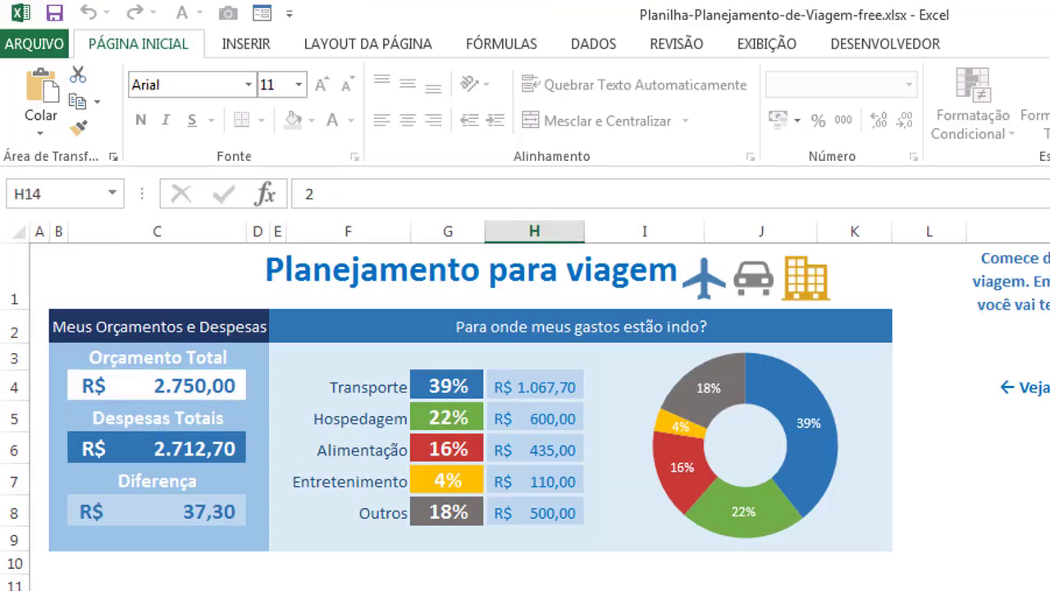
key(Left)
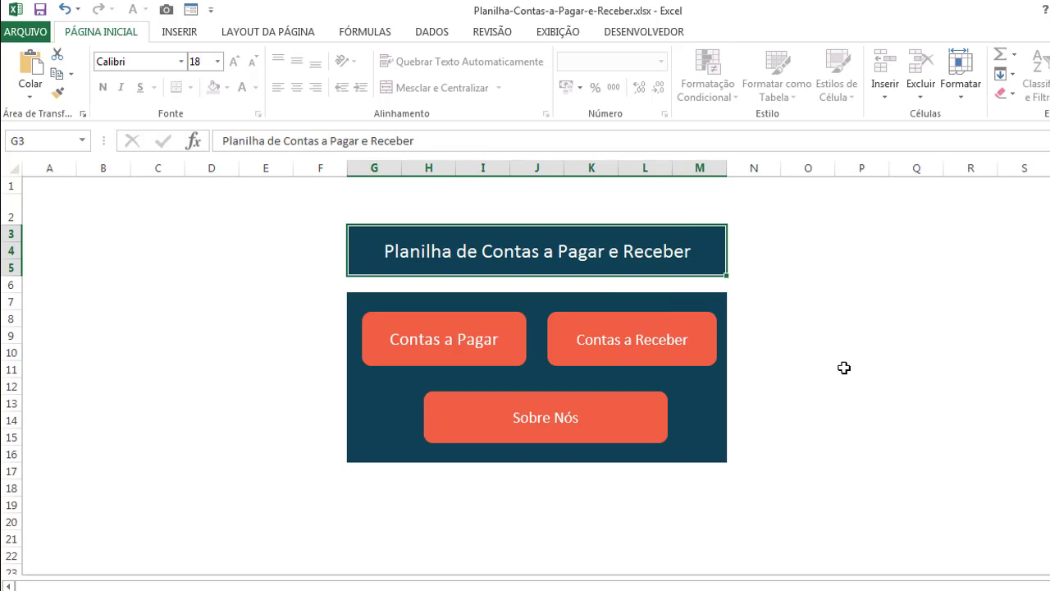
click(441, 346)
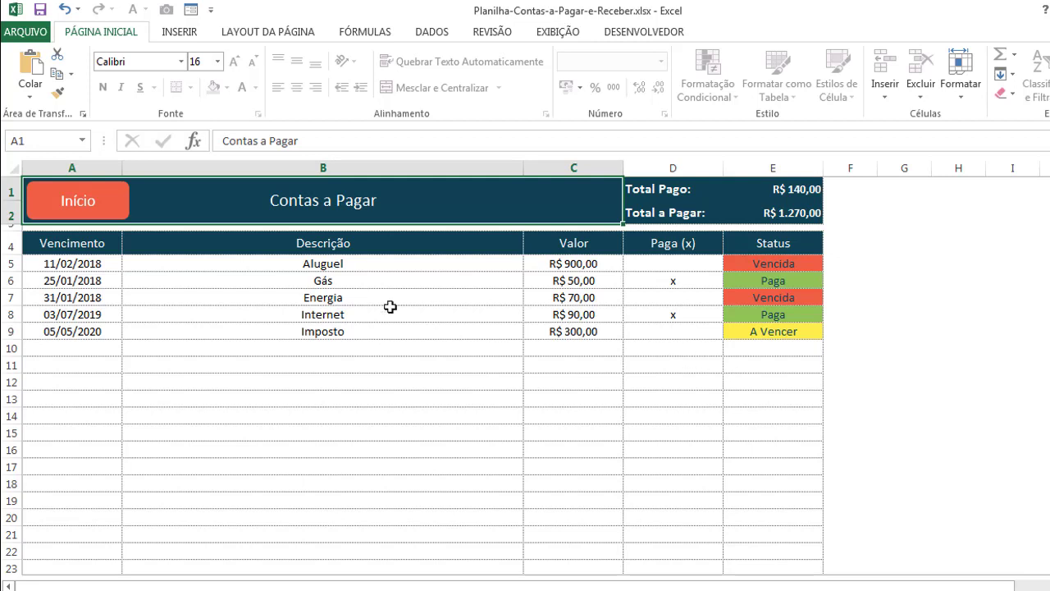
click(111, 212)
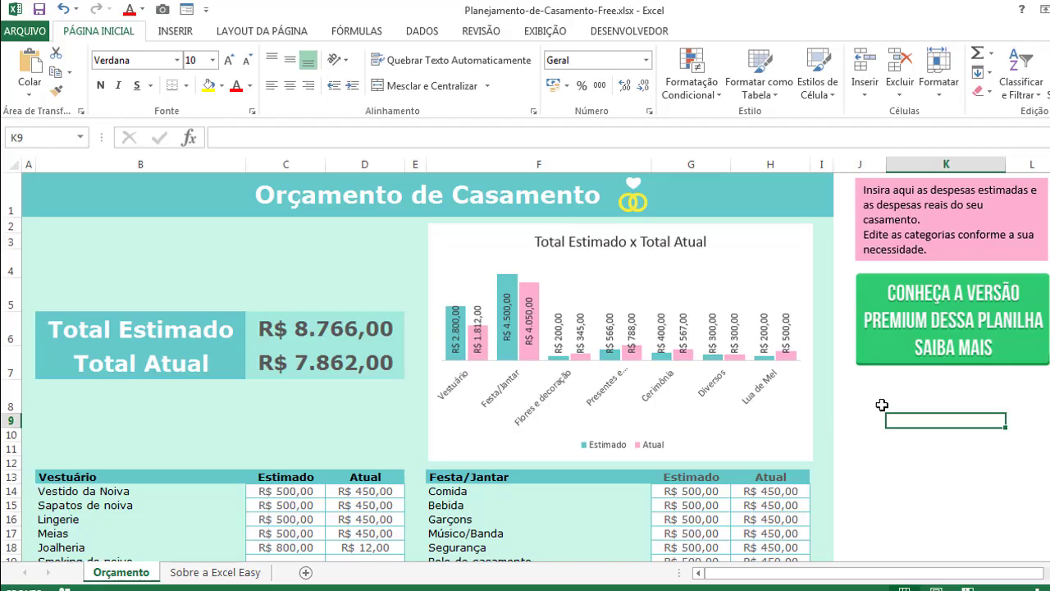
Step: Inspect the SOMA formulas behind Total Estimado and Total Atual, then scroll down the wedding budget
click(876, 406)
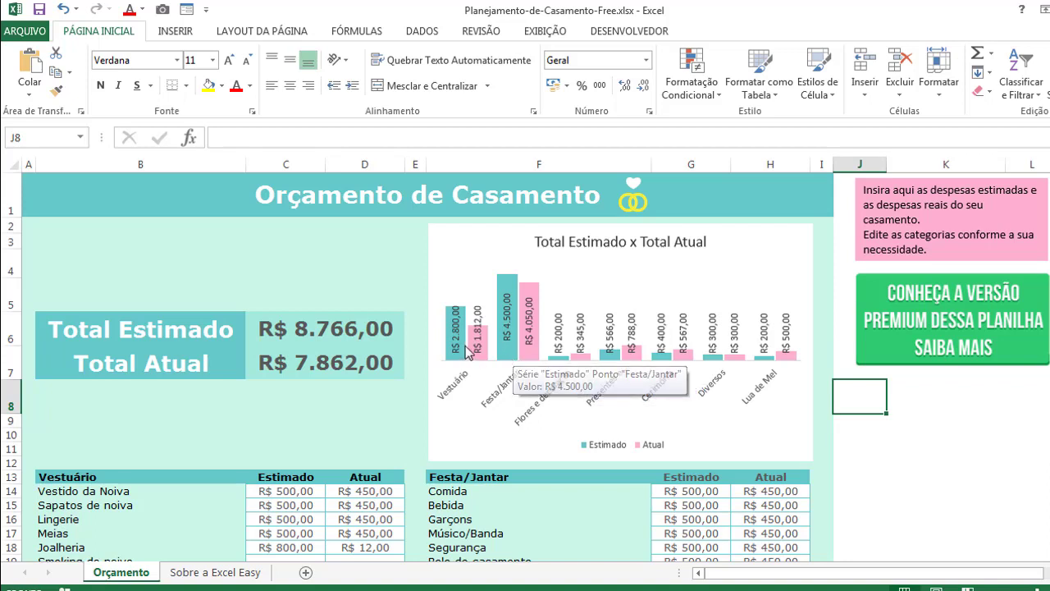
click(360, 328)
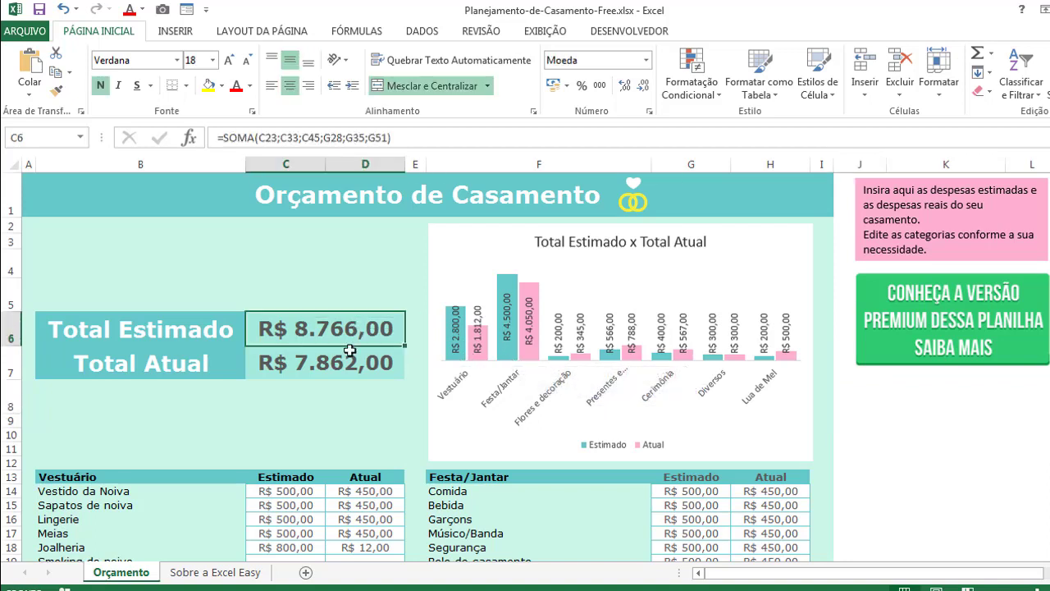
click(345, 358)
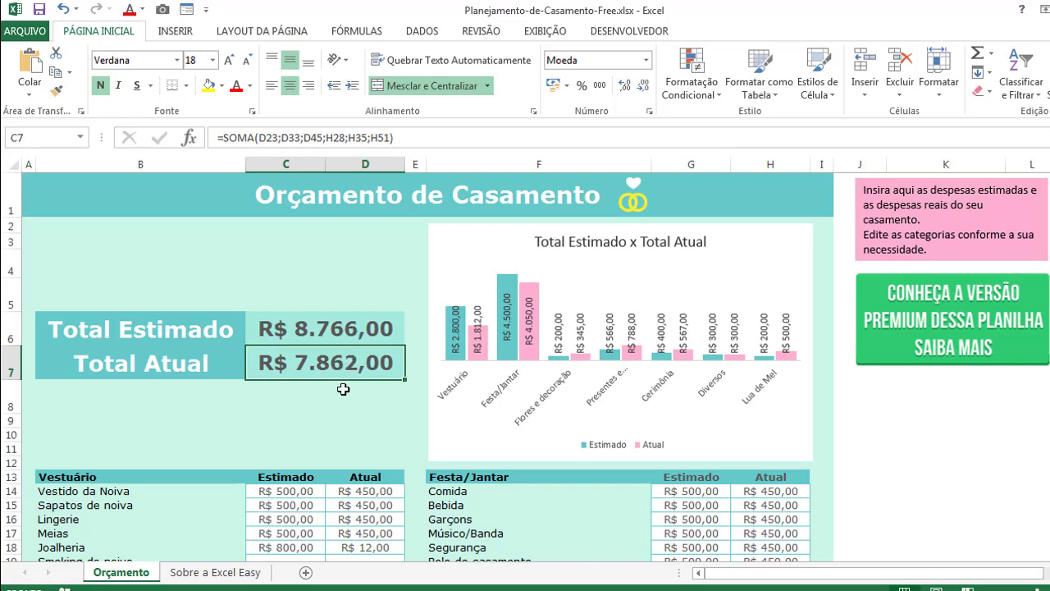
scroll(345, 420, down, 1)
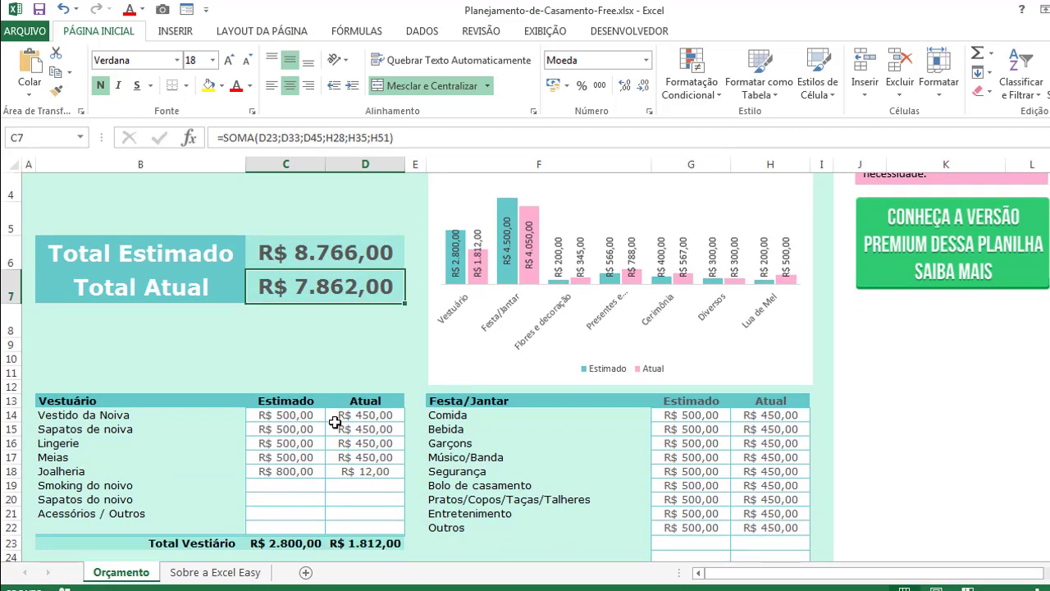
scroll(334, 421, down, 1)
scroll(336, 425, down, 2)
scroll(336, 425, down, 1)
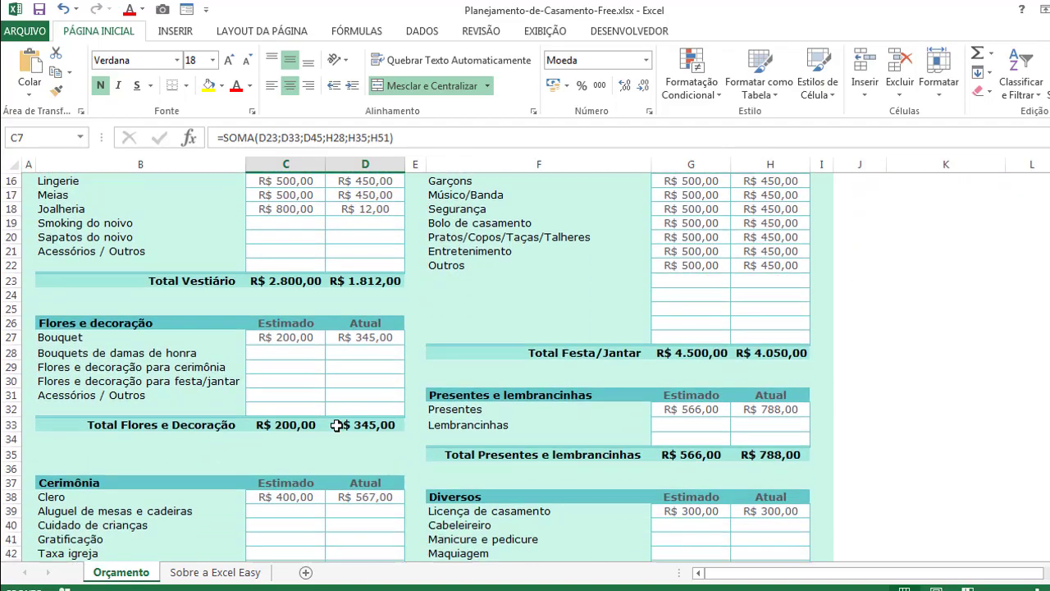
scroll(336, 425, down, 2)
scroll(336, 425, down, 2)
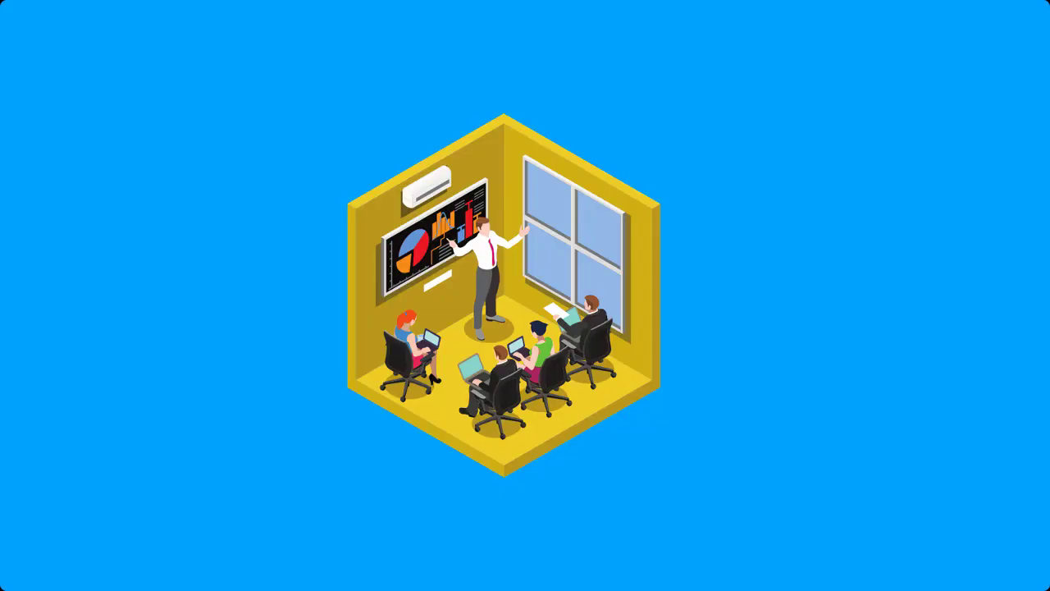